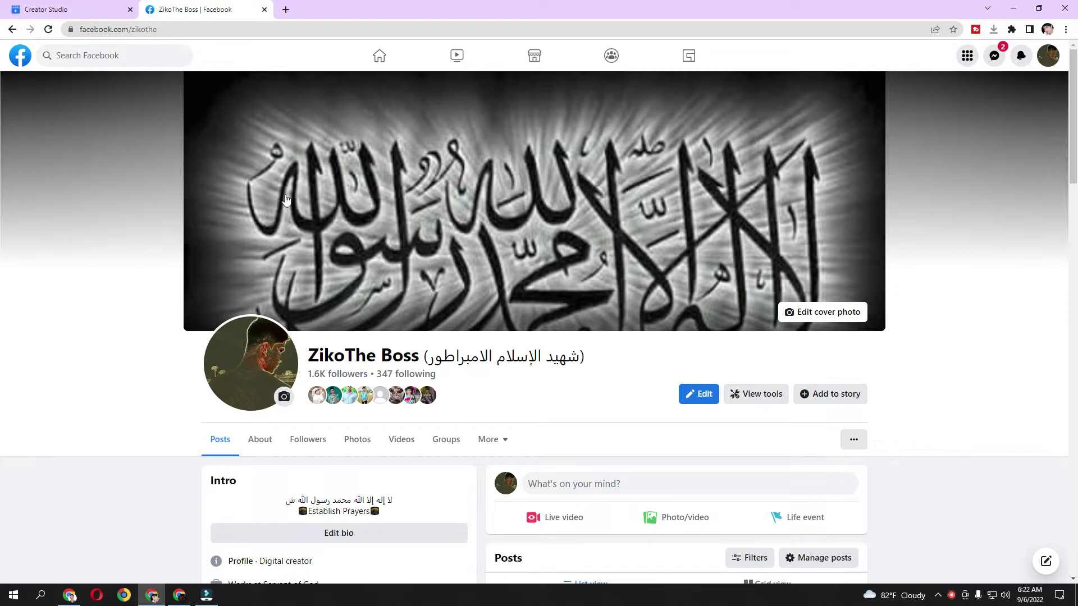
# - Examine the Streamer Home and Resource Hub sections of Creator Studio's live dashboard, and return to the Facebook profile page
pyautogui.click(67, 10)
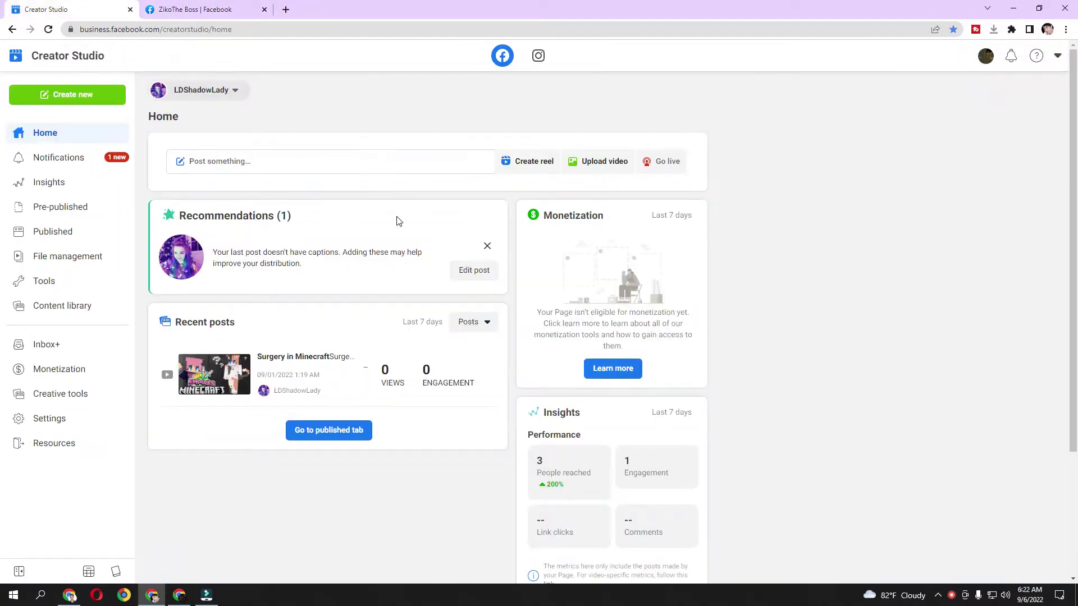
pyautogui.click(190, 10)
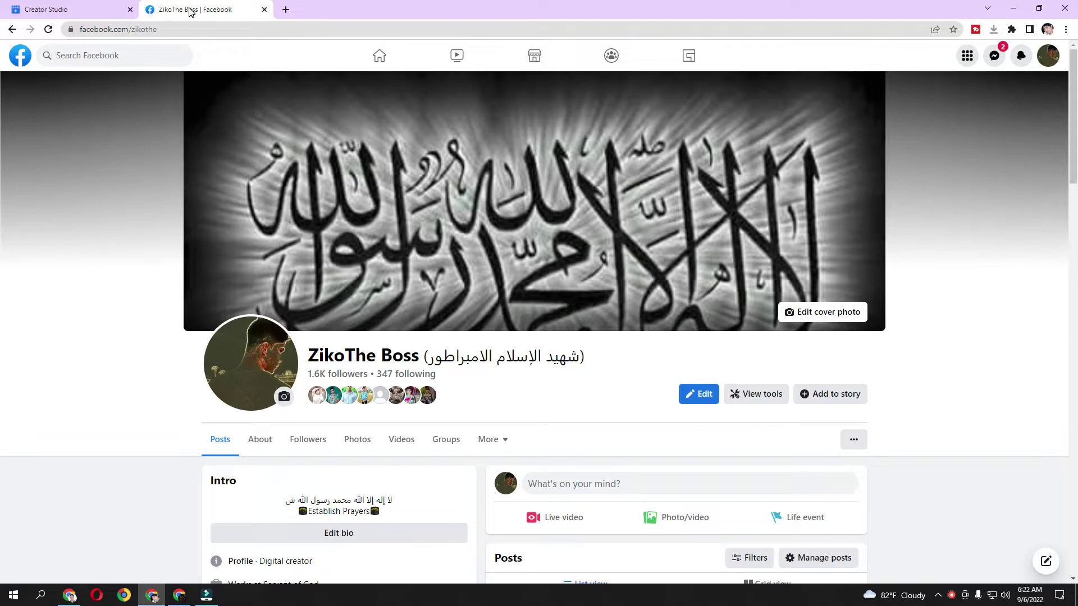
pyautogui.click(64, 9)
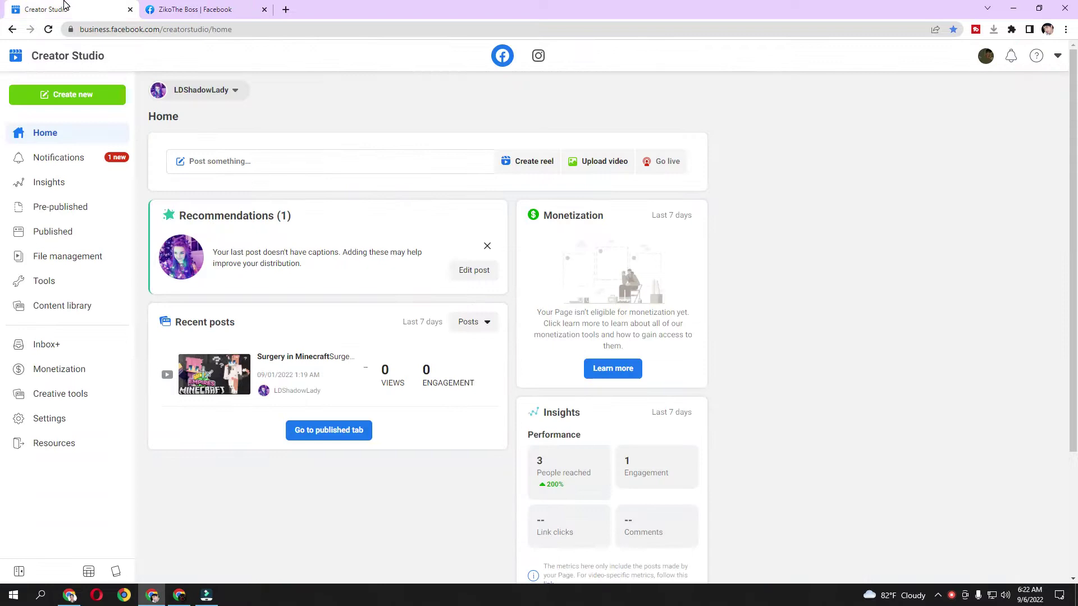
pyautogui.click(93, 396)
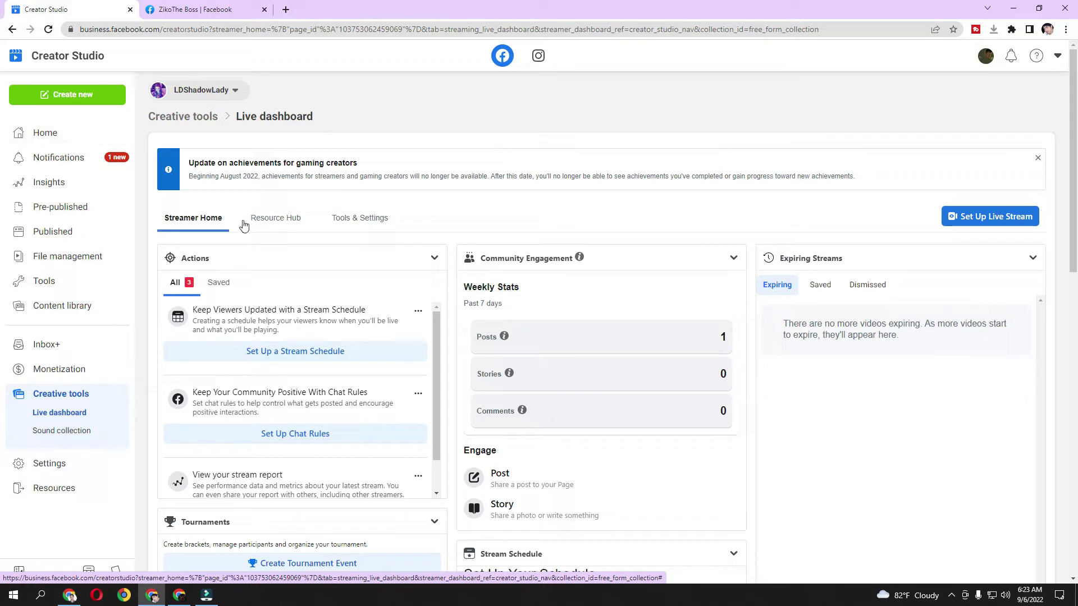
pyautogui.click(263, 220)
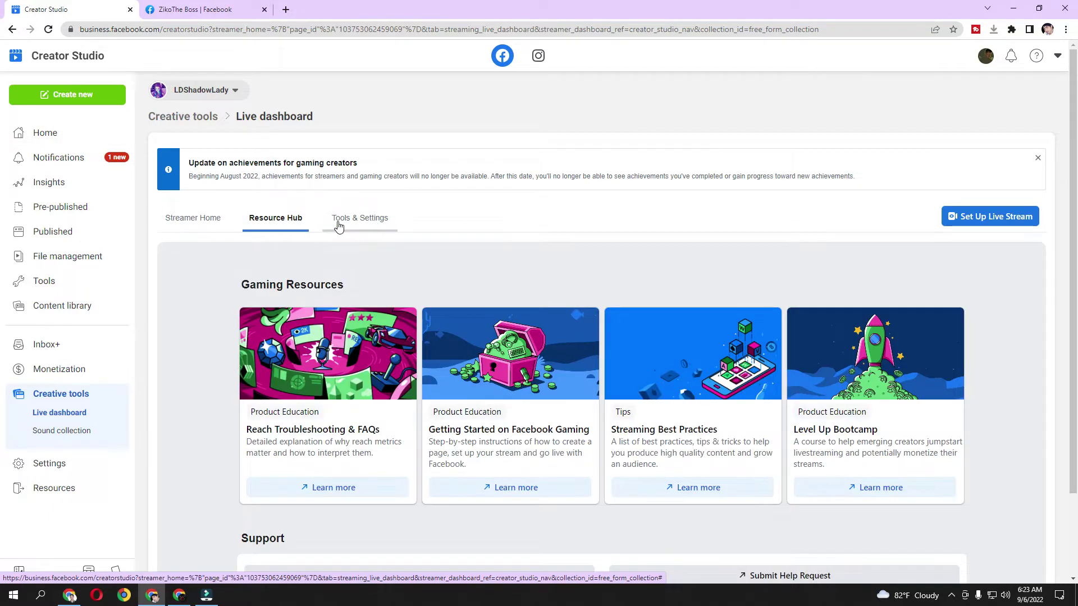
pyautogui.click(221, 220)
pyautogui.scroll(-2, 456, 315)
pyautogui.scroll(-3, 456, 315)
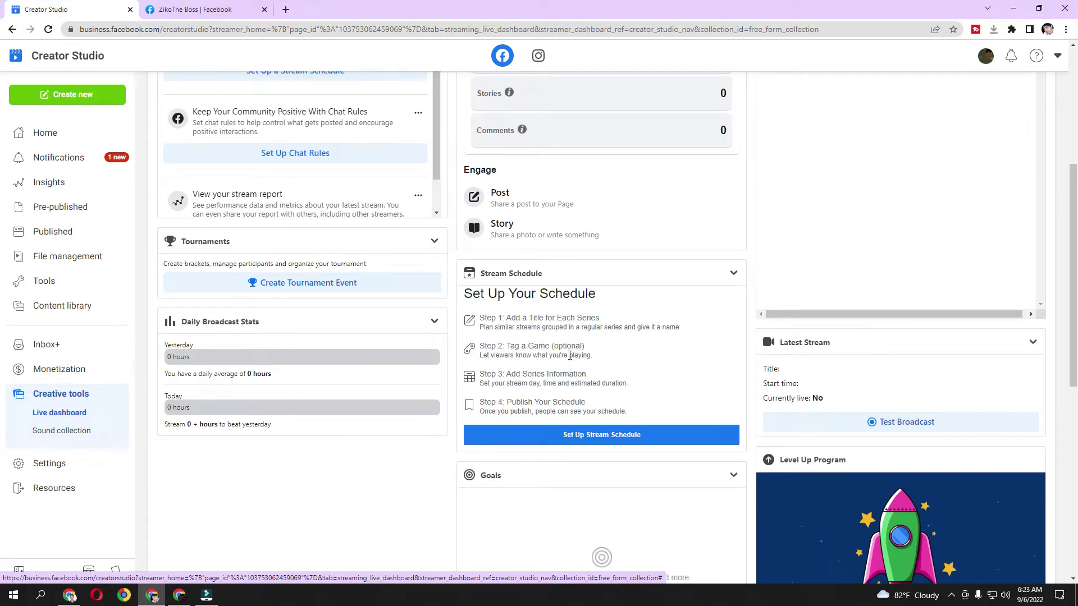
pyautogui.scroll(5, 431, 344)
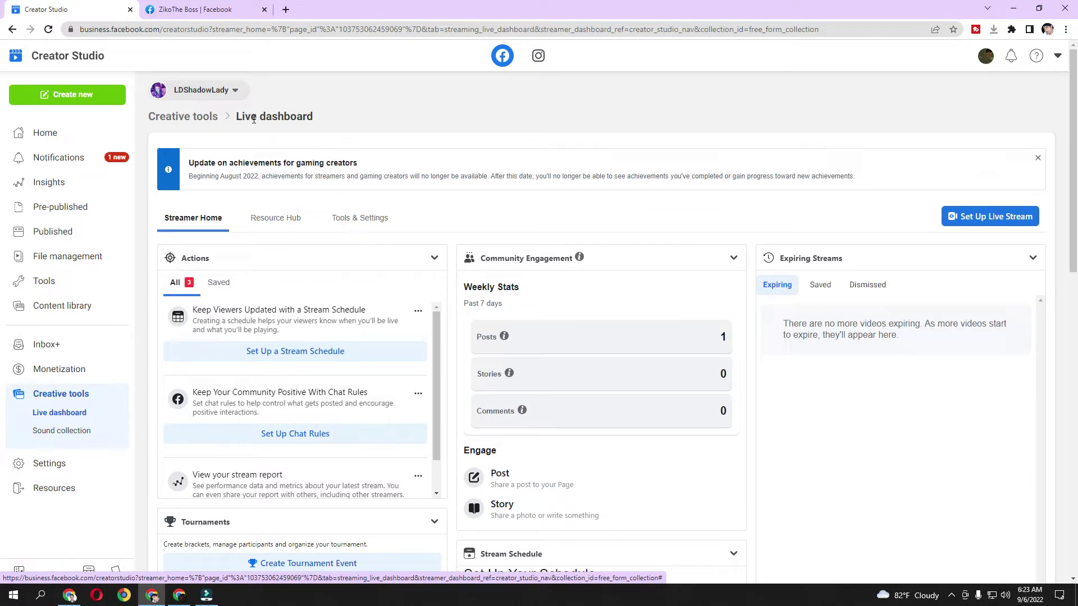
pyautogui.click(89, 133)
pyautogui.click(163, 10)
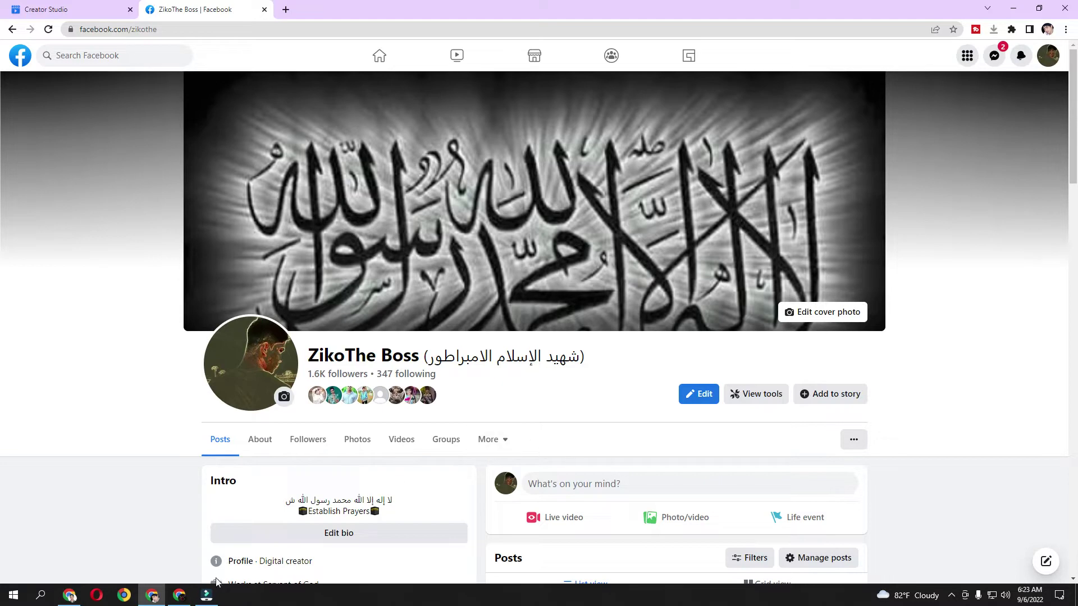
# - Switch to the YouTube window and copy the share link of the "Hermes Little Adventure | Ep. 8" video
pyautogui.click(180, 595)
pyautogui.click(550, 528)
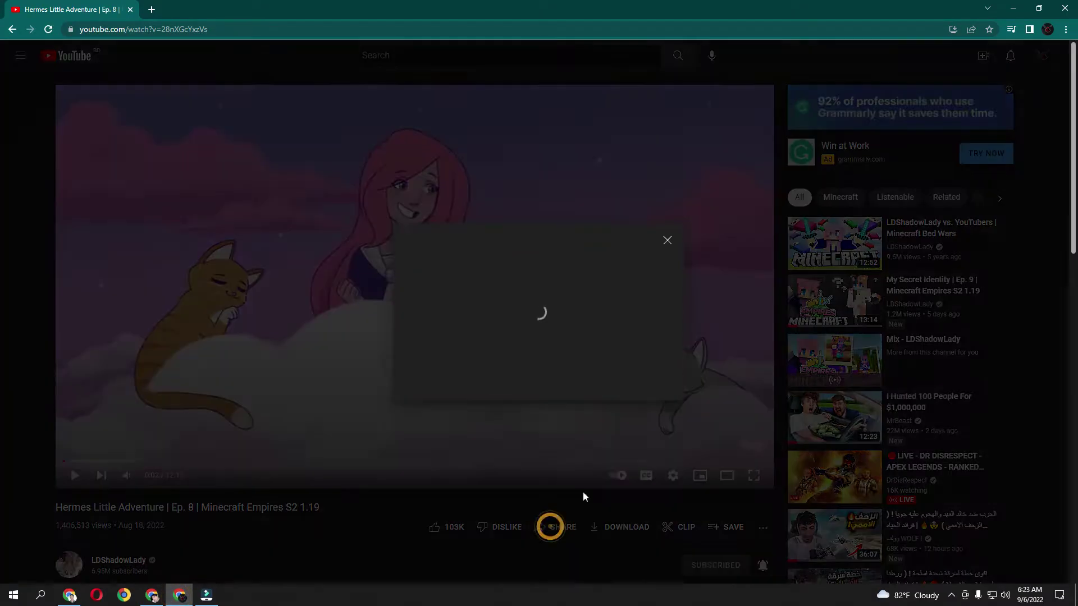
pyautogui.click(644, 334)
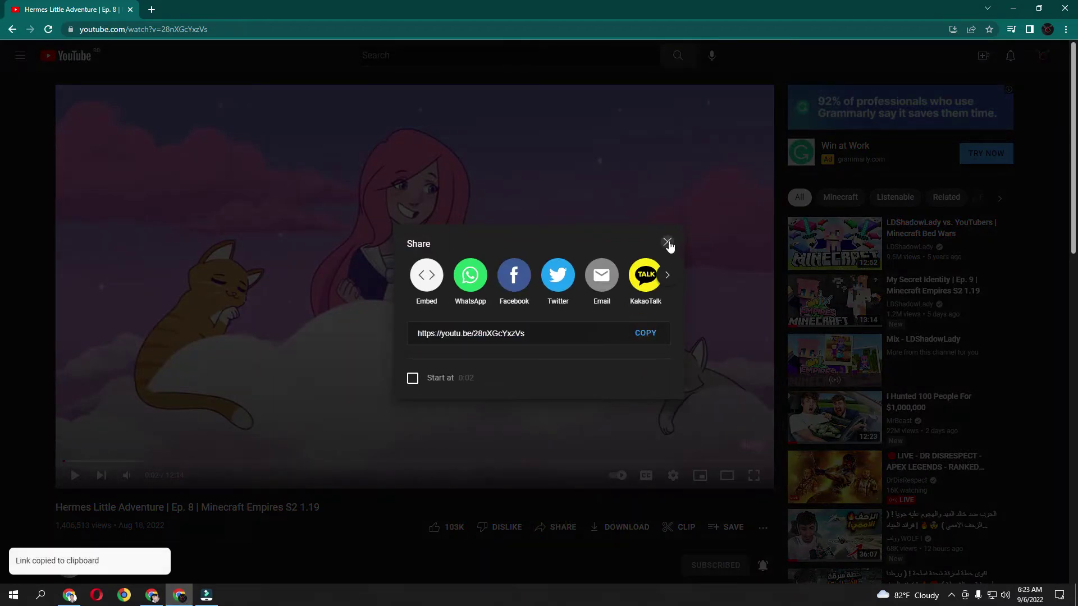
pyautogui.click(667, 242)
pyautogui.click(69, 595)
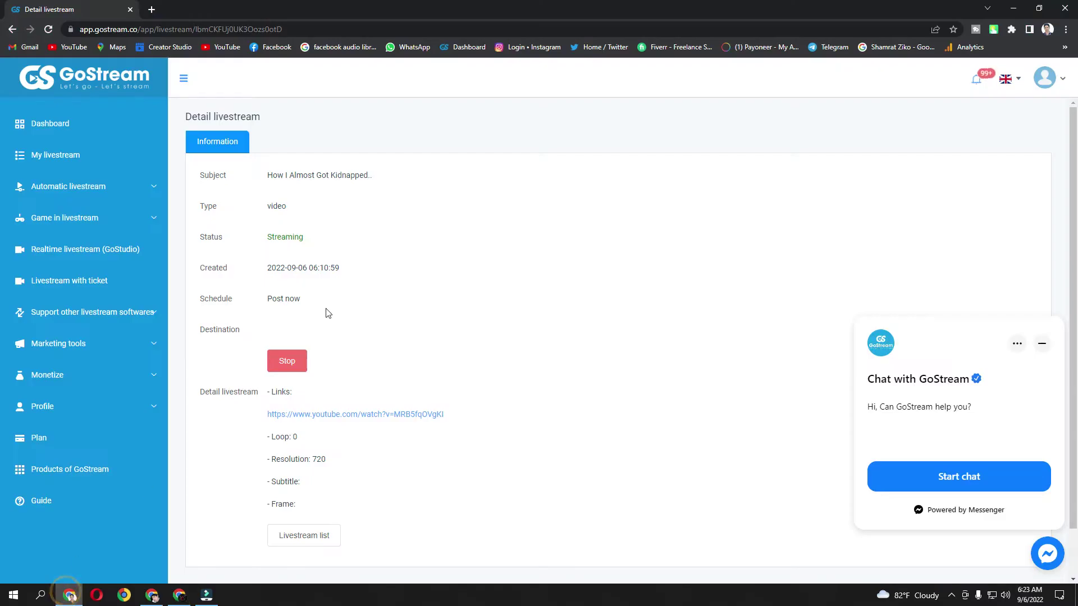
pyautogui.click(95, 196)
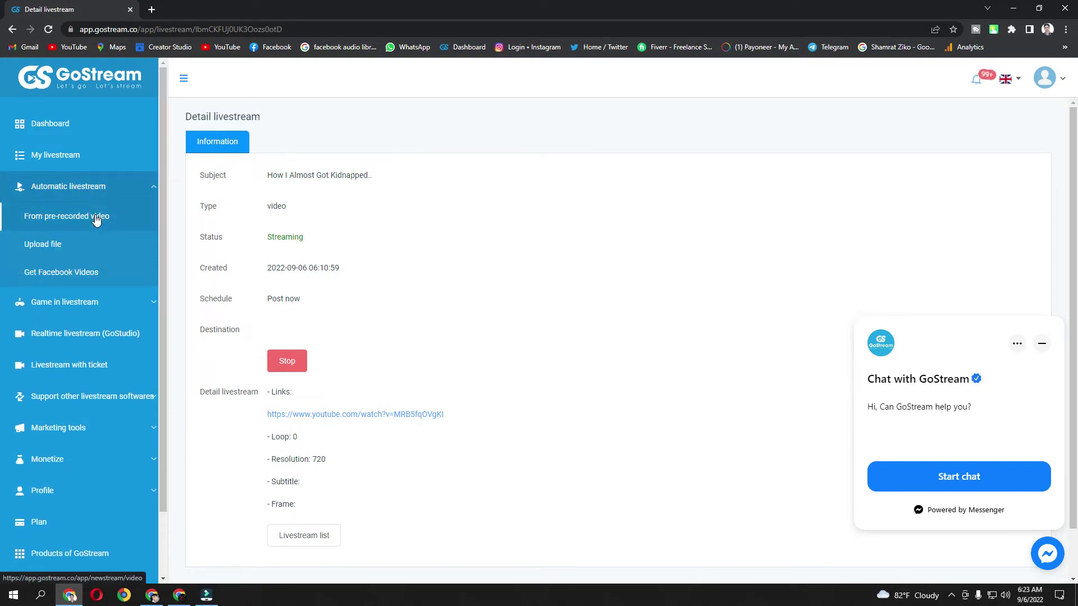
pyautogui.click(95, 216)
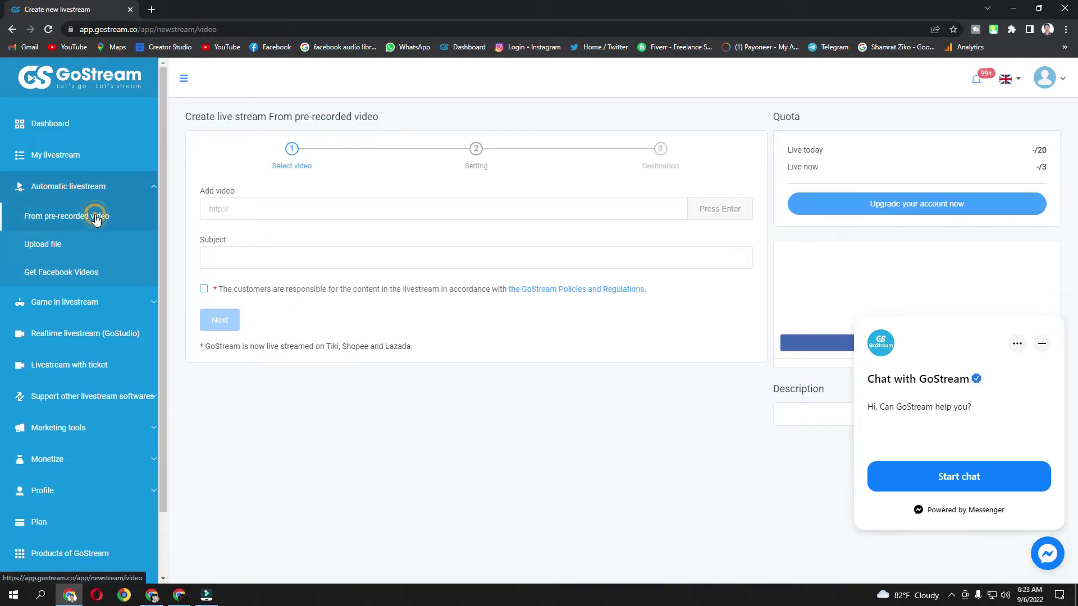
pyautogui.rightClick(238, 214)
pyautogui.click(266, 299)
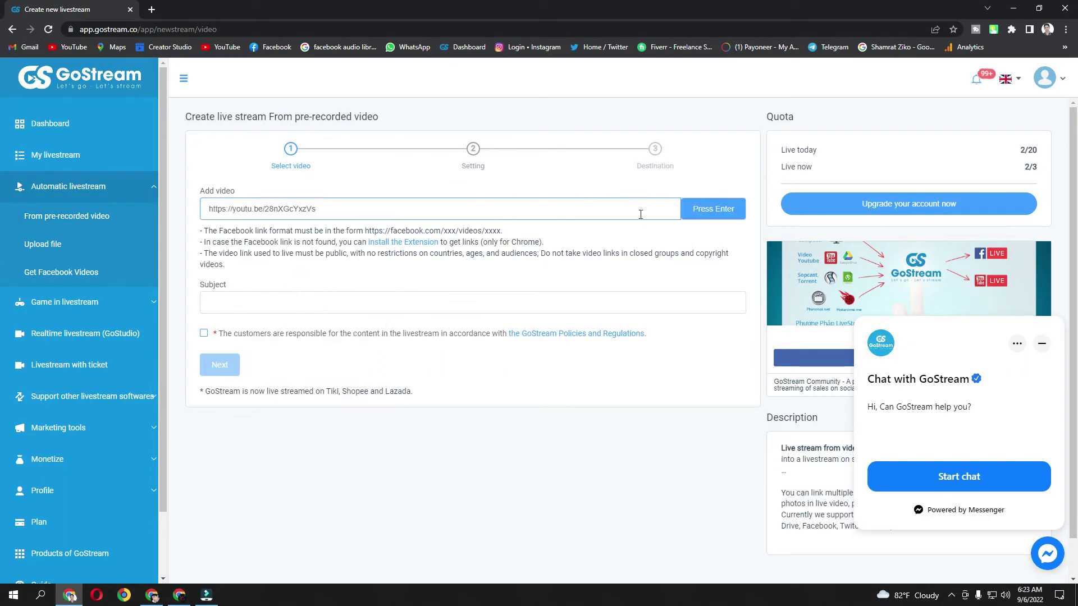
pyautogui.click(705, 208)
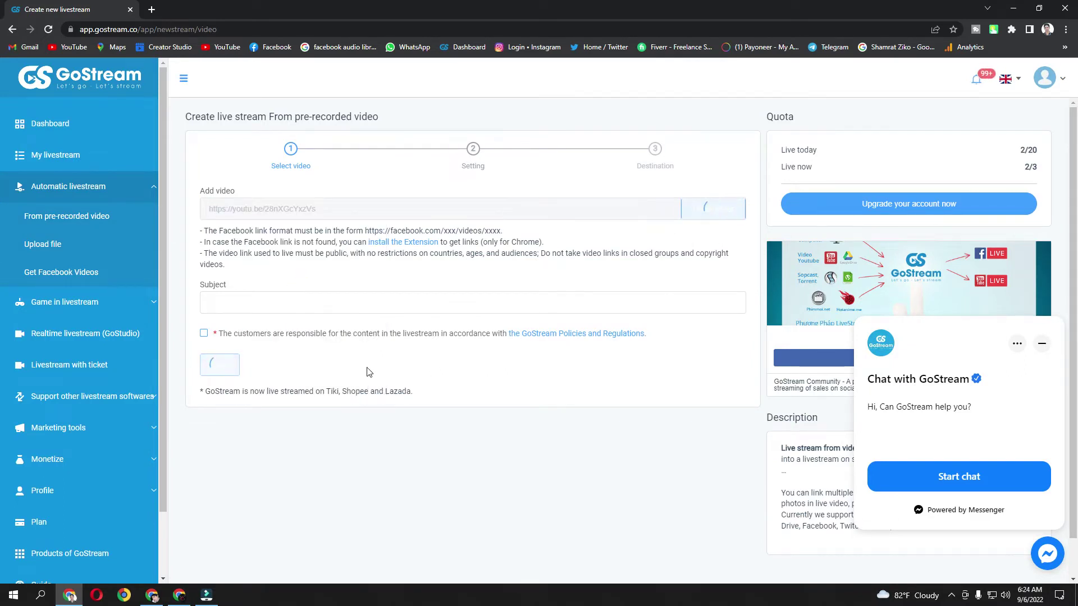
# - Copy "Hermes Little Adventure | Ep. 8 | Minecraft Empires" from the subject, accept the GoStream policies, and proceed through the default settings to the destination stage
pyautogui.moveTo(201, 379); pyautogui.dragTo(394, 387)
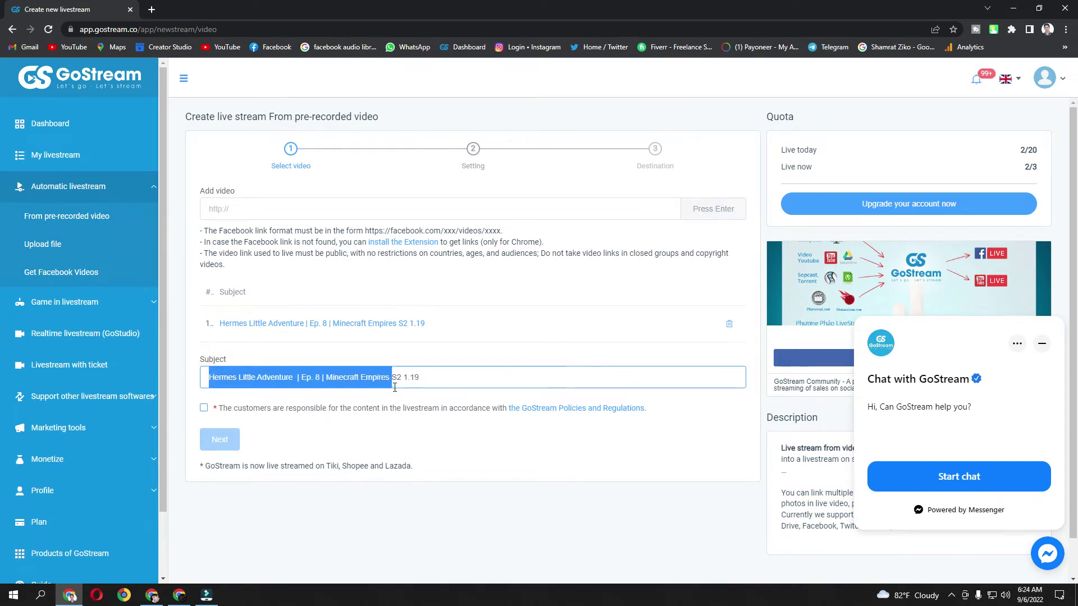
pyautogui.rightClick(340, 377)
pyautogui.click(381, 412)
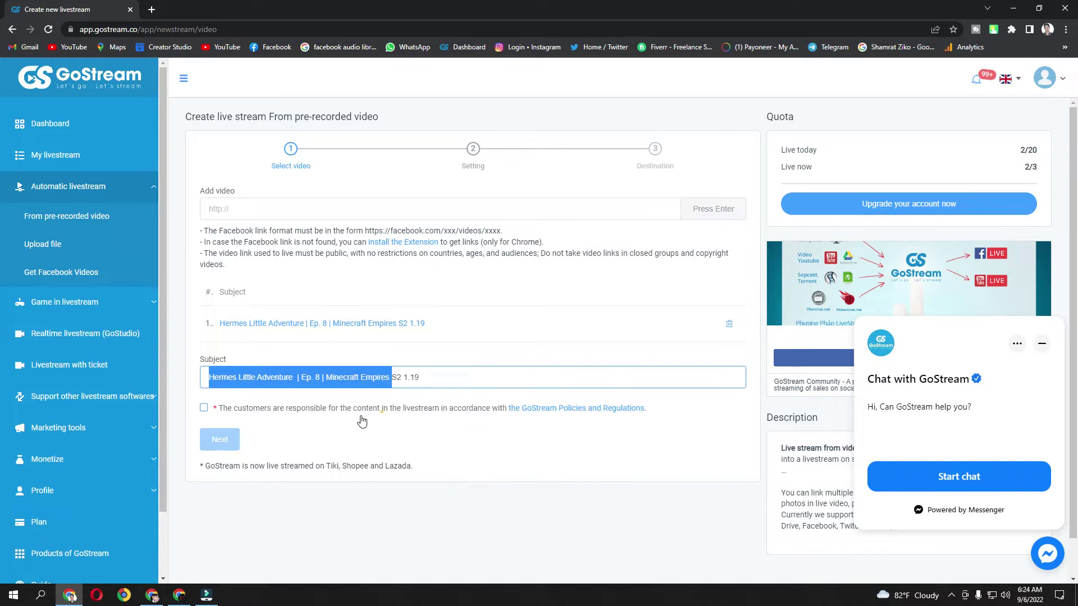
pyautogui.click(203, 409)
pyautogui.click(221, 442)
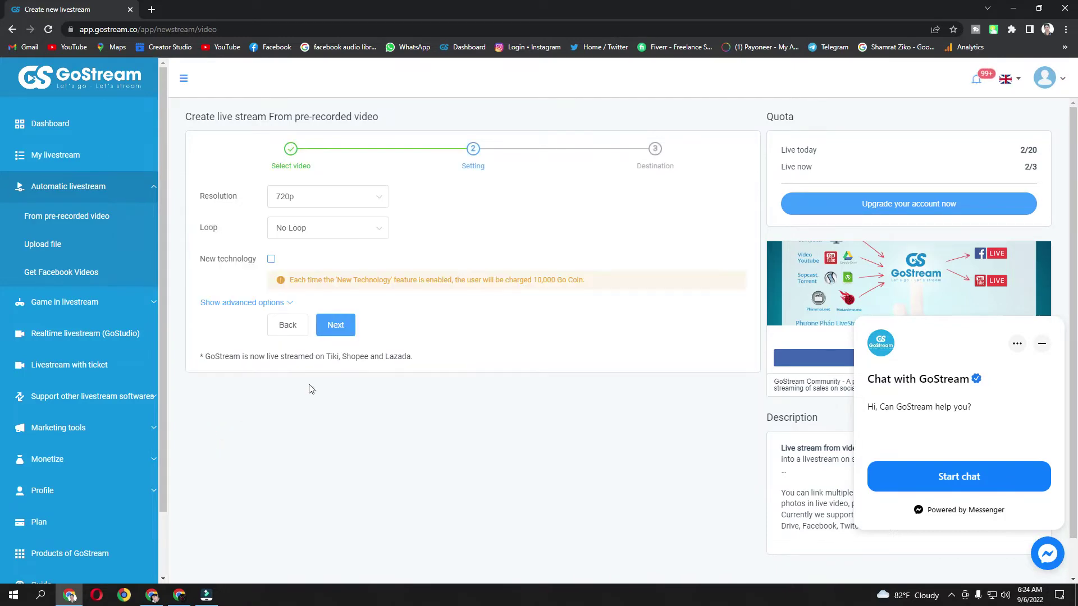
pyautogui.click(330, 332)
pyautogui.click(451, 351)
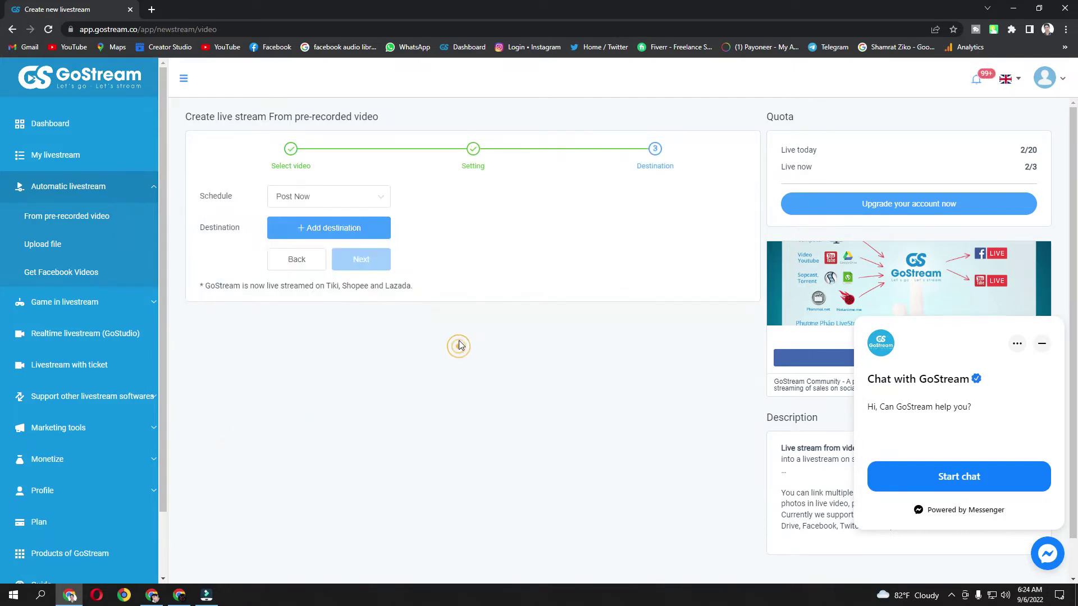
# - Start adding a livestream destination, paste the copied title for the linked account, and change to a custom RTMP destination
pyautogui.click(343, 237)
pyautogui.rightClick(368, 291)
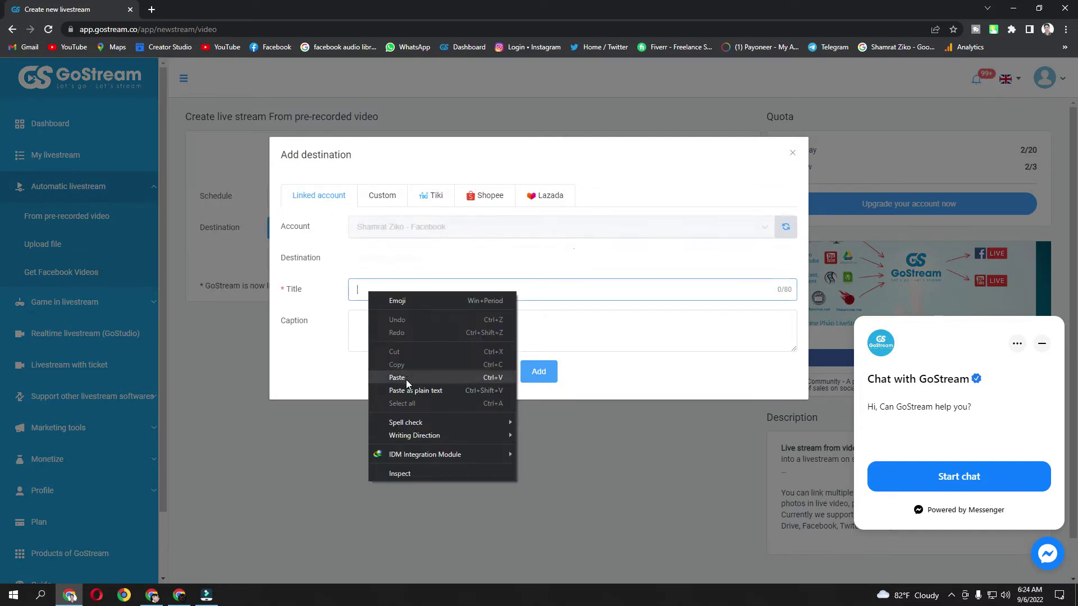
pyautogui.click(407, 380)
pyautogui.click(383, 196)
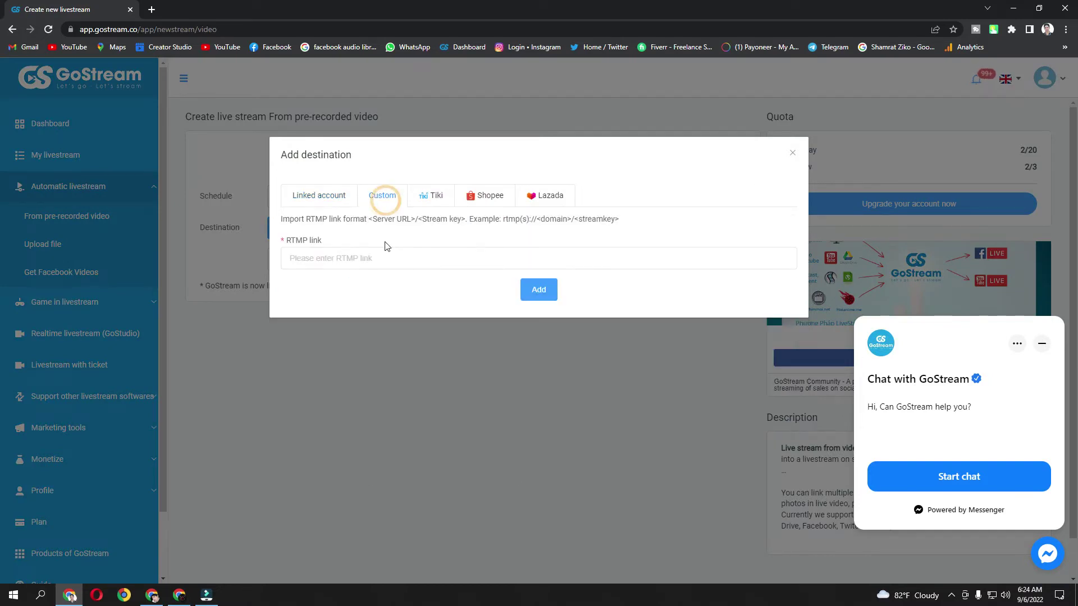
pyautogui.click(380, 257)
# - Switch to Creator Studio and set up a live stream from the live dashboard, choosing Go live with streaming software as the video source
pyautogui.click(152, 595)
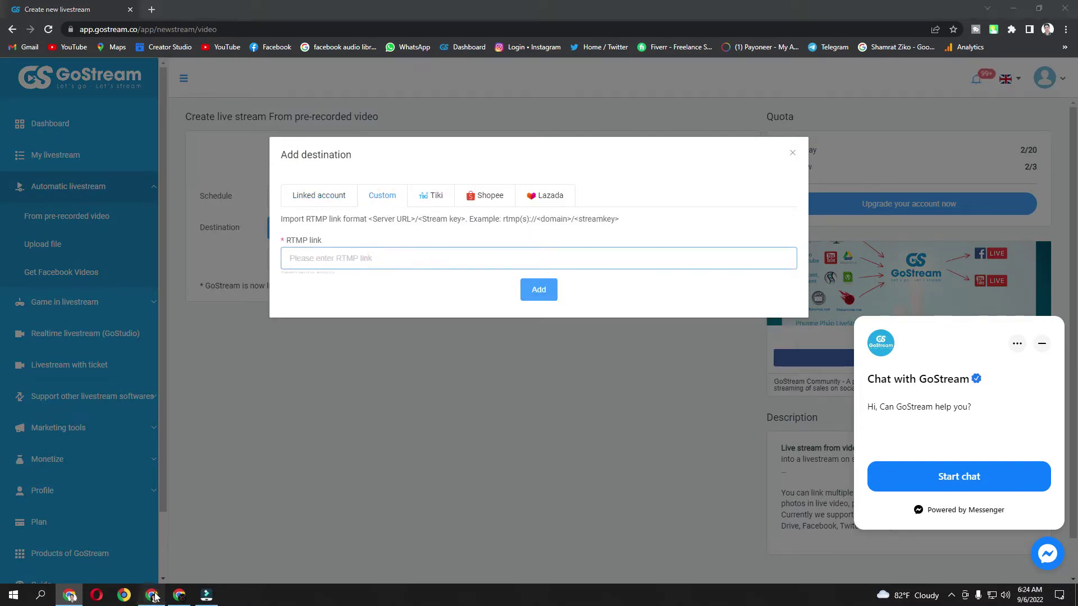
pyautogui.click(78, 9)
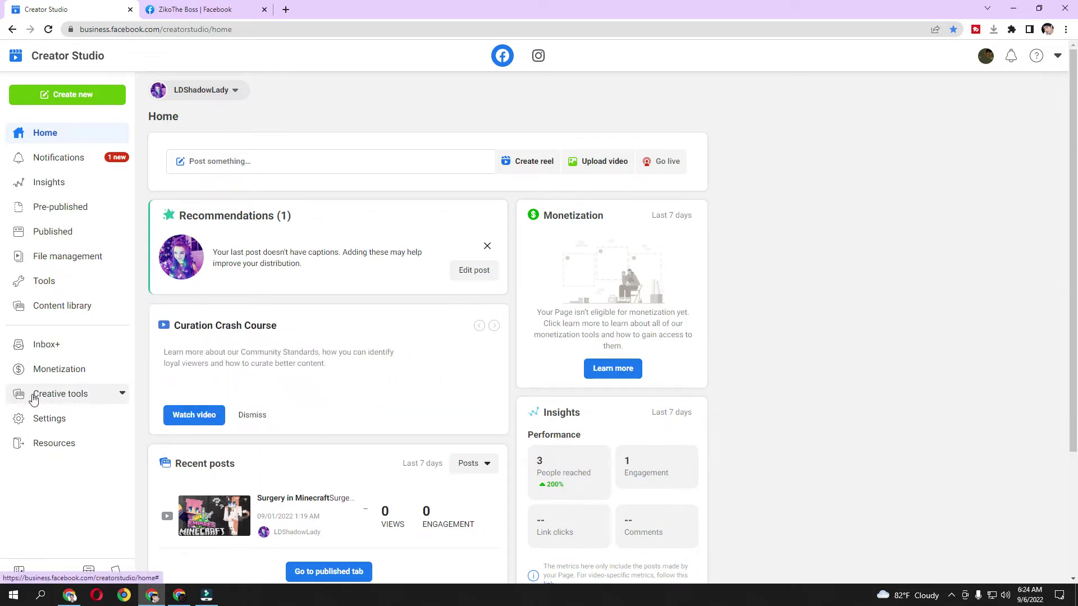
pyautogui.click(52, 402)
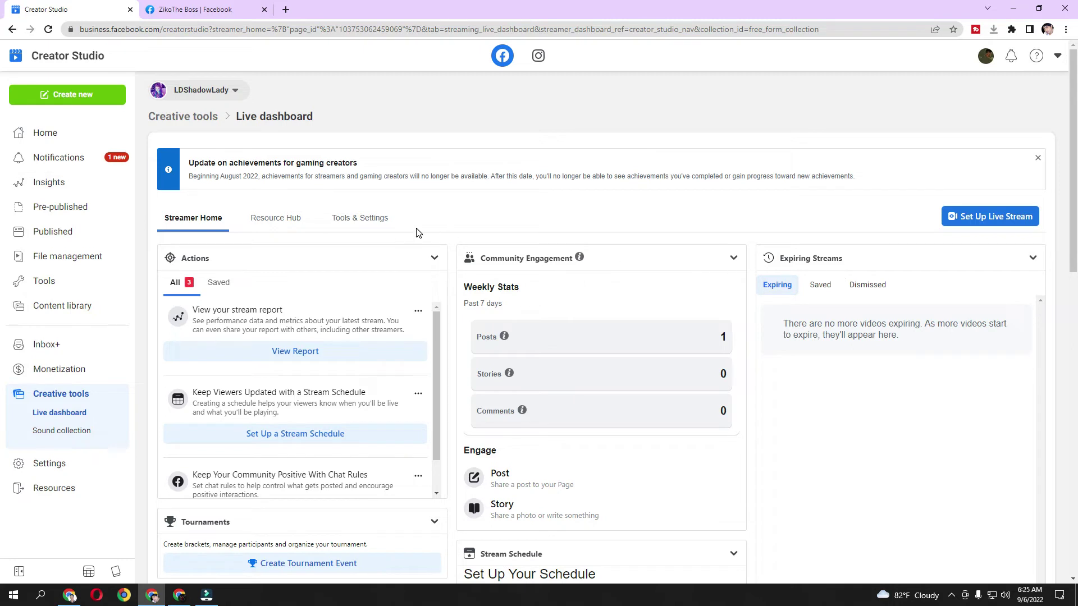
pyautogui.click(977, 218)
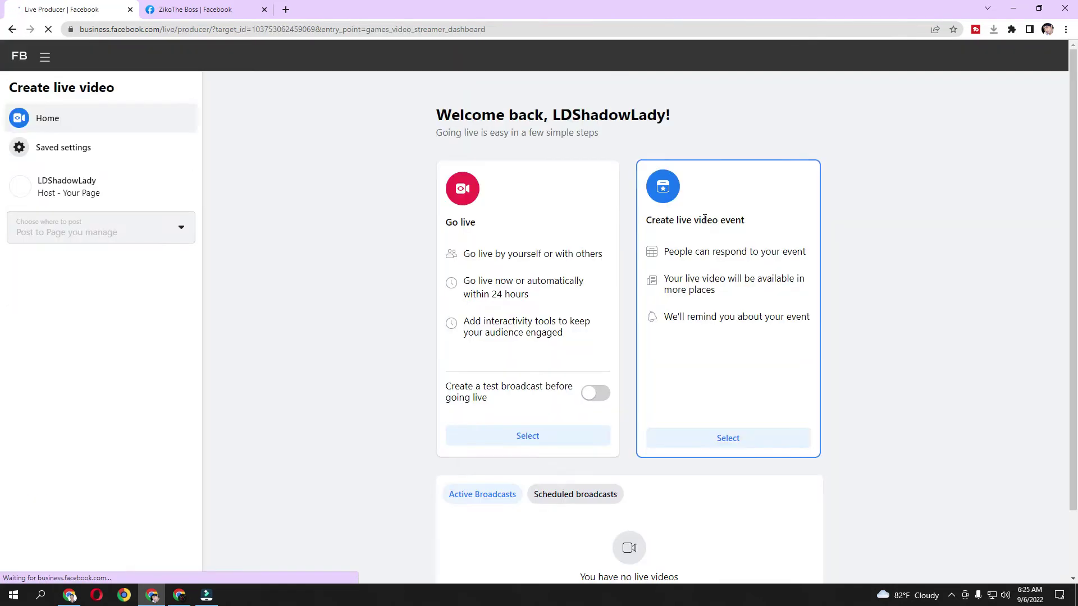
pyautogui.click(525, 440)
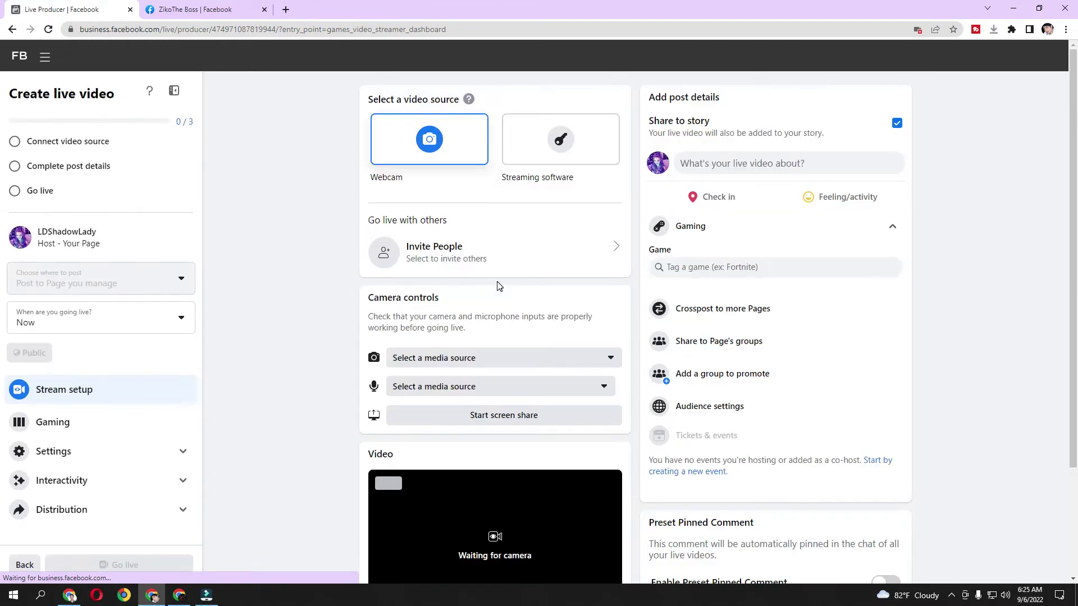
pyautogui.click(564, 167)
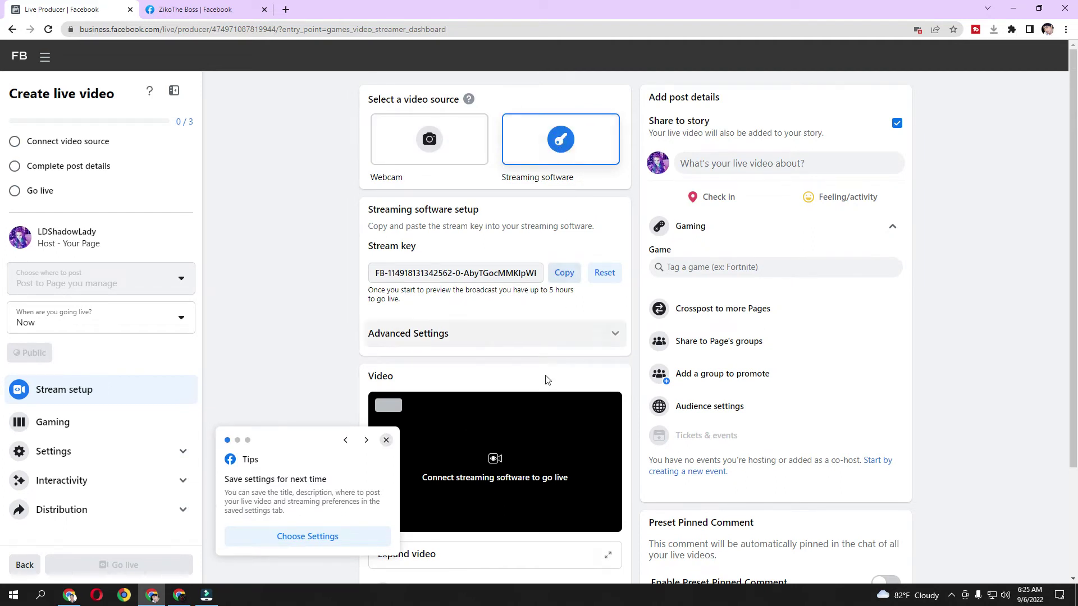
# - Expand the advanced stream settings, dismiss the tips pop-up, and copy the server URL
pyautogui.click(493, 335)
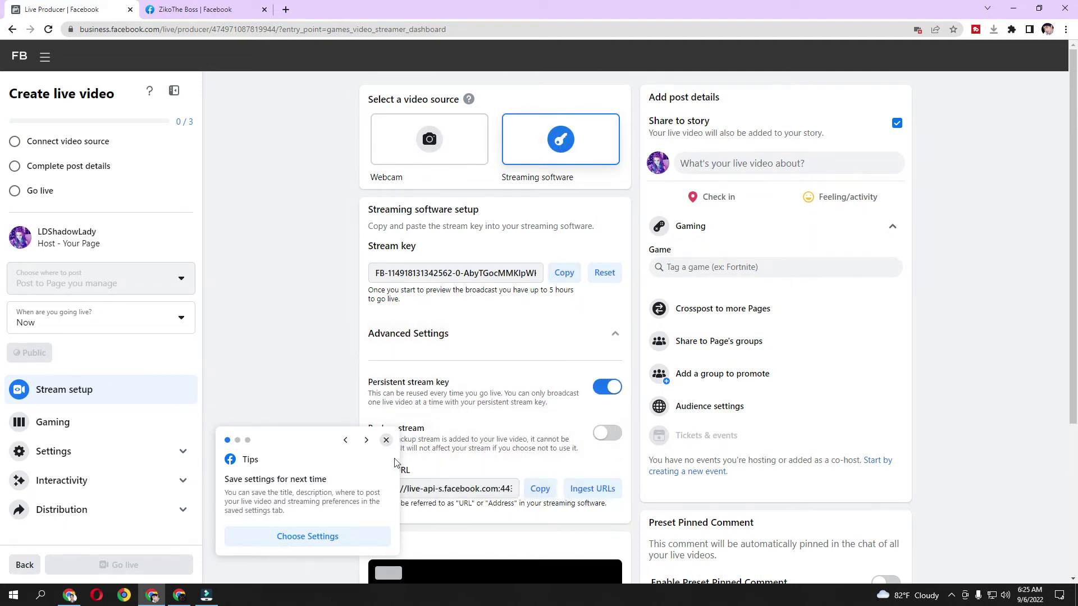
pyautogui.click(366, 440)
pyautogui.click(388, 447)
pyautogui.click(386, 468)
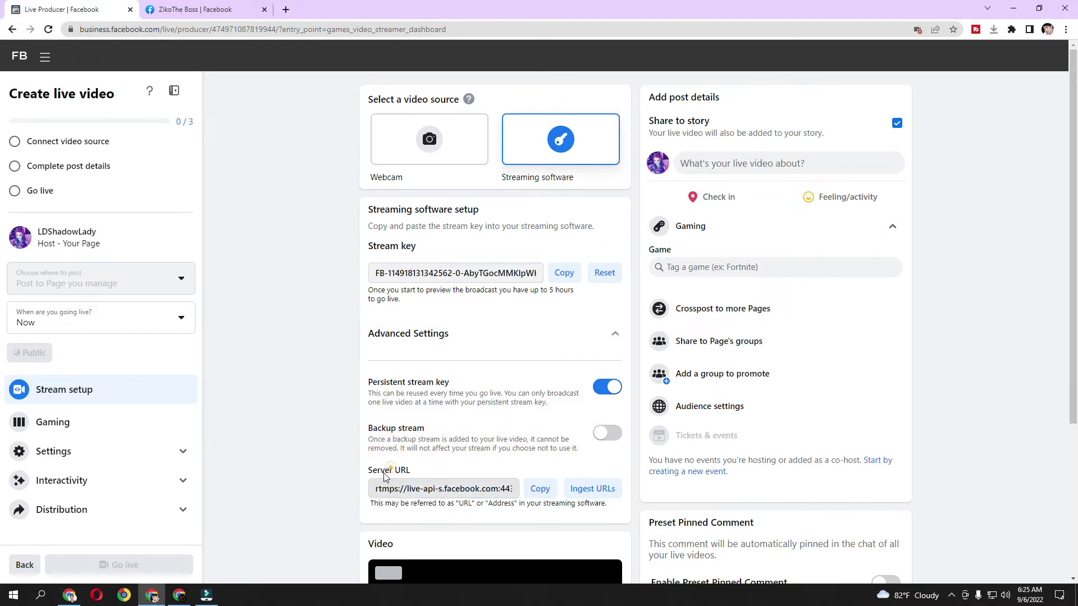
pyautogui.click(541, 488)
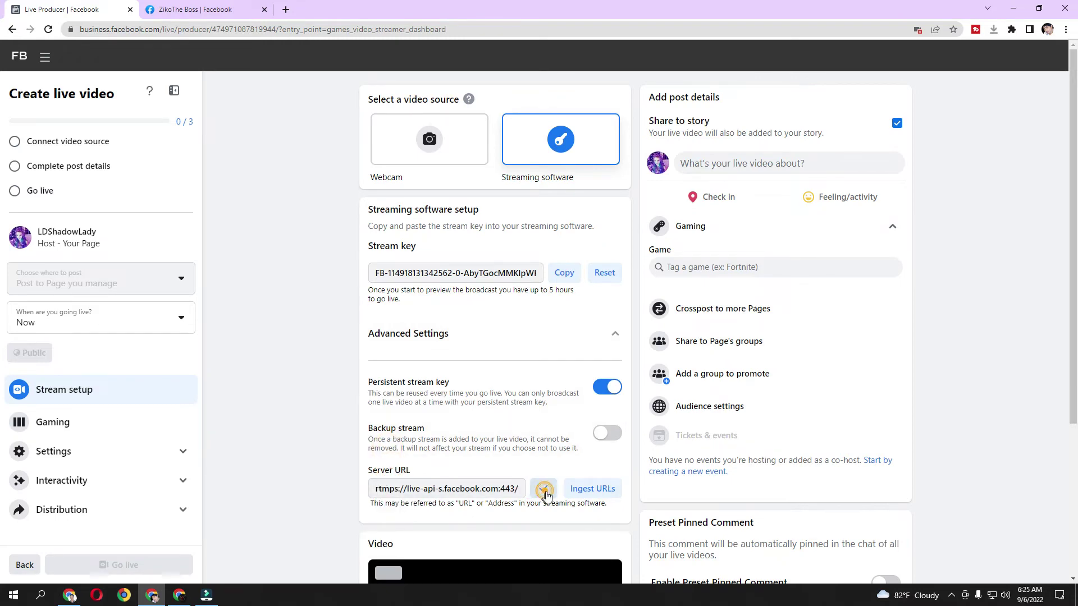
# - Switch to GoStream and paste the server URL rtmps://live-api-s.facebook.com:443/rtmp/ as the custom destination's RTMP link
pyautogui.click(70, 596)
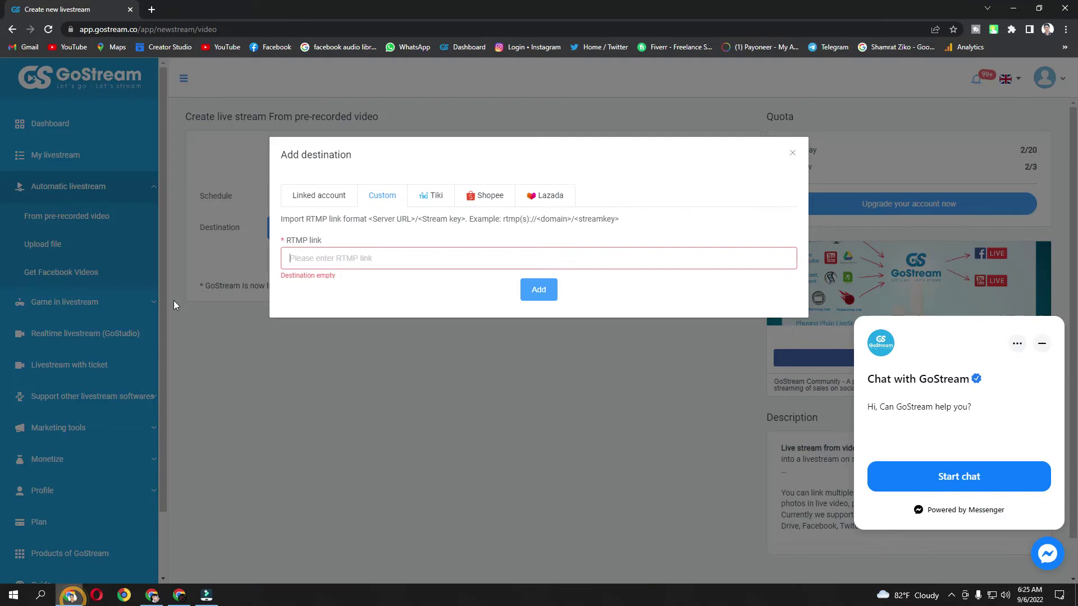
pyautogui.rightClick(319, 259)
pyautogui.click(400, 346)
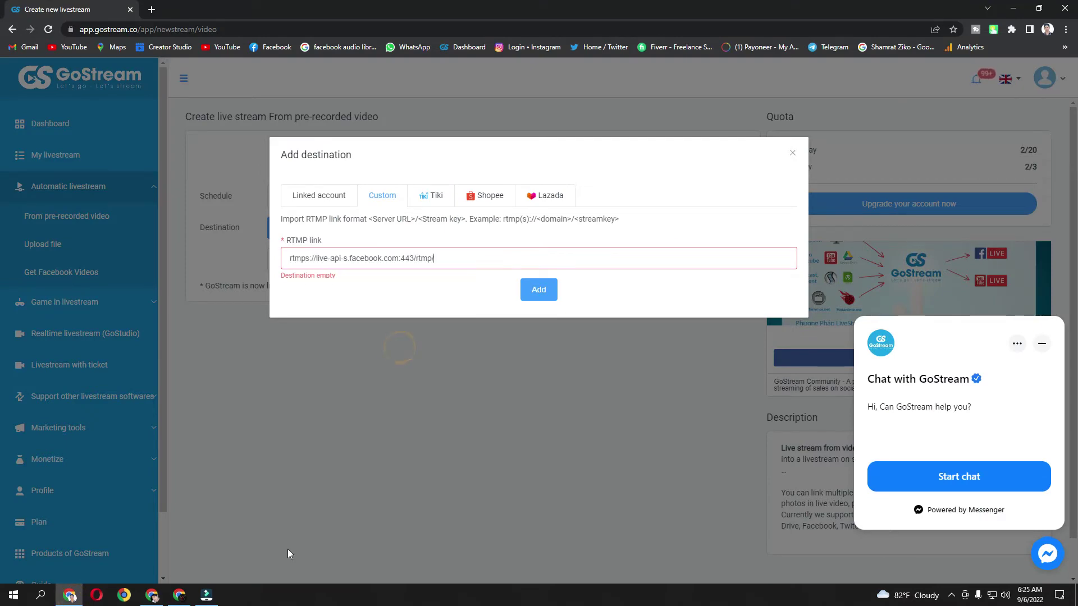
# - Copy the stream key from Facebook Live Producer, append it to the RTMP link in GoStream, and add the custom destination
pyautogui.click(152, 596)
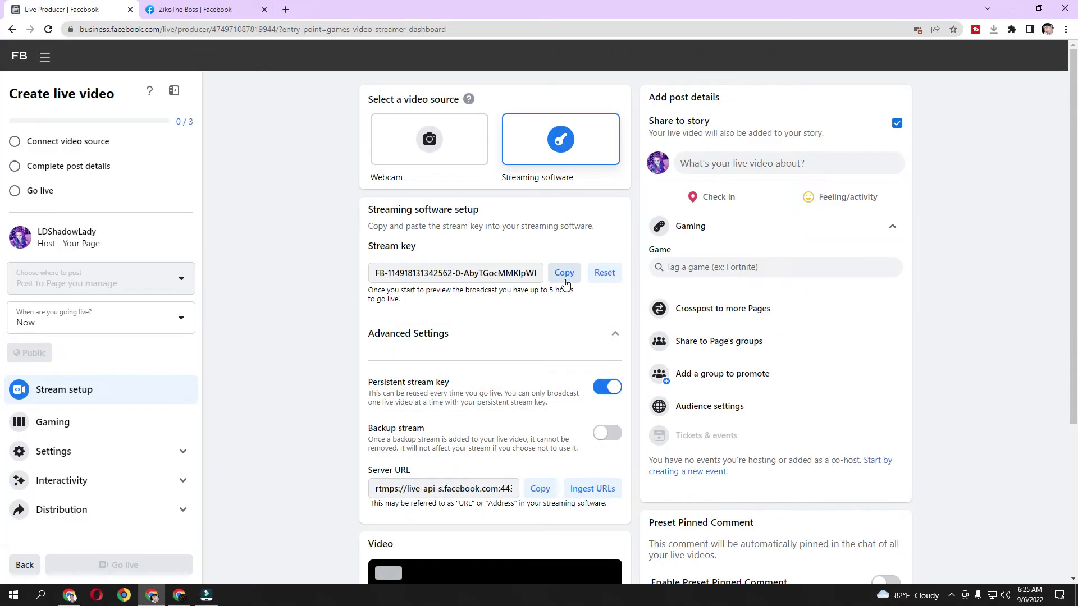
pyautogui.click(564, 275)
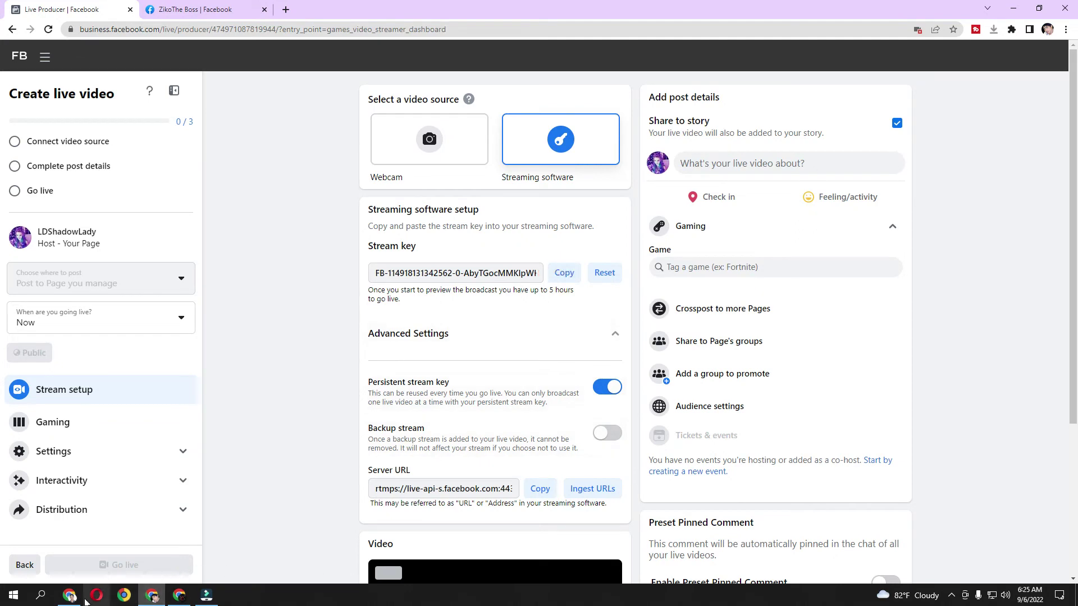
pyautogui.click(70, 596)
pyautogui.rightClick(464, 263)
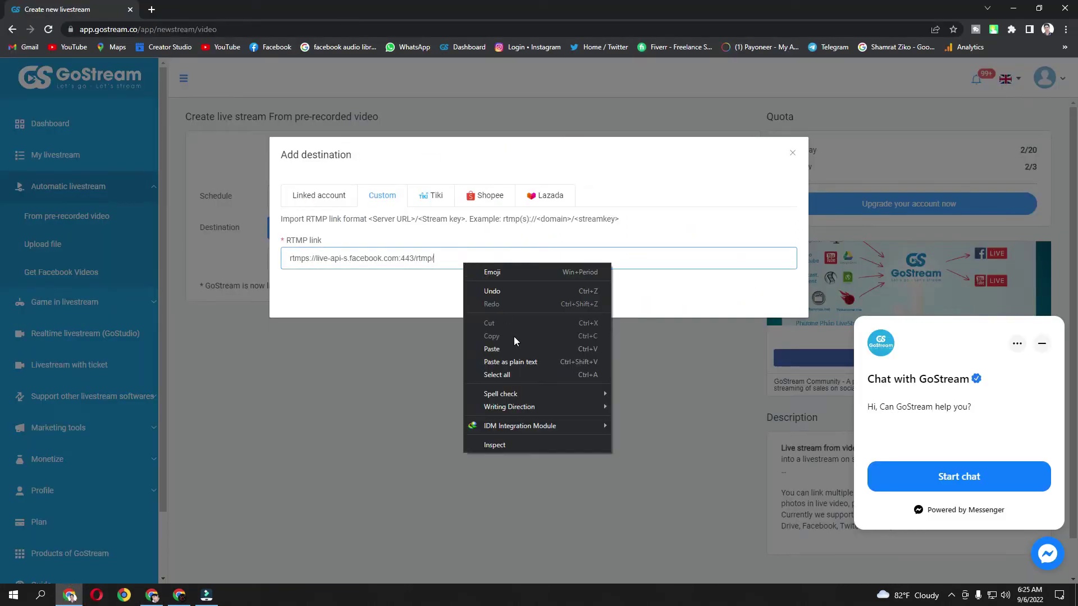
pyautogui.click(514, 345)
pyautogui.click(545, 294)
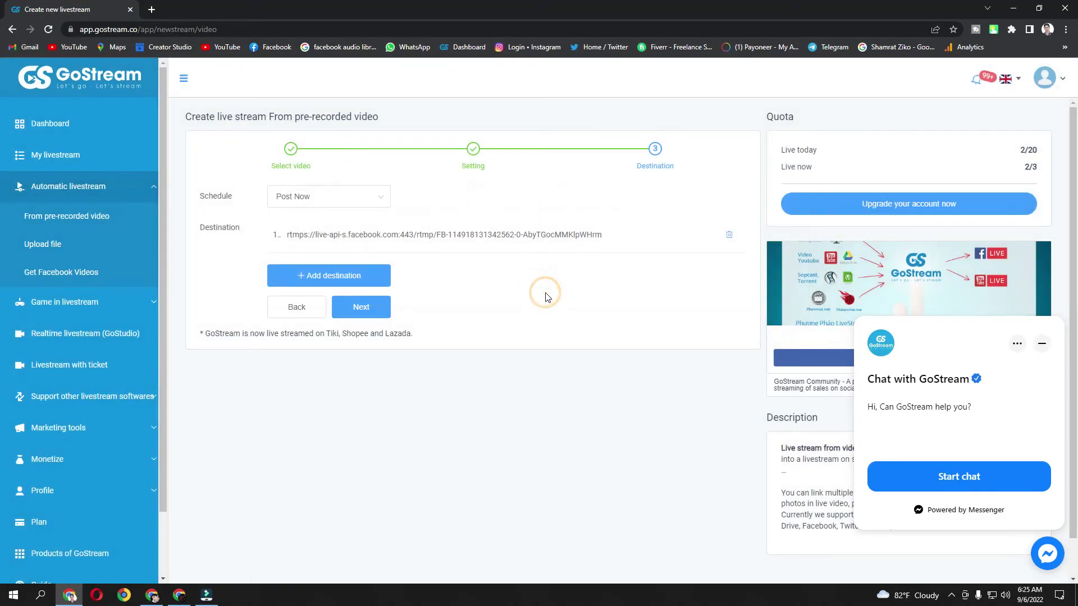
# - Switch to YouTube and copy the video title text "Hermes Little Adventure | Ep. 8 | Minecraft Empires S2"
pyautogui.click(179, 596)
pyautogui.moveTo(43, 513); pyautogui.dragTo(298, 512)
pyautogui.rightClick(283, 505)
pyautogui.click(303, 525)
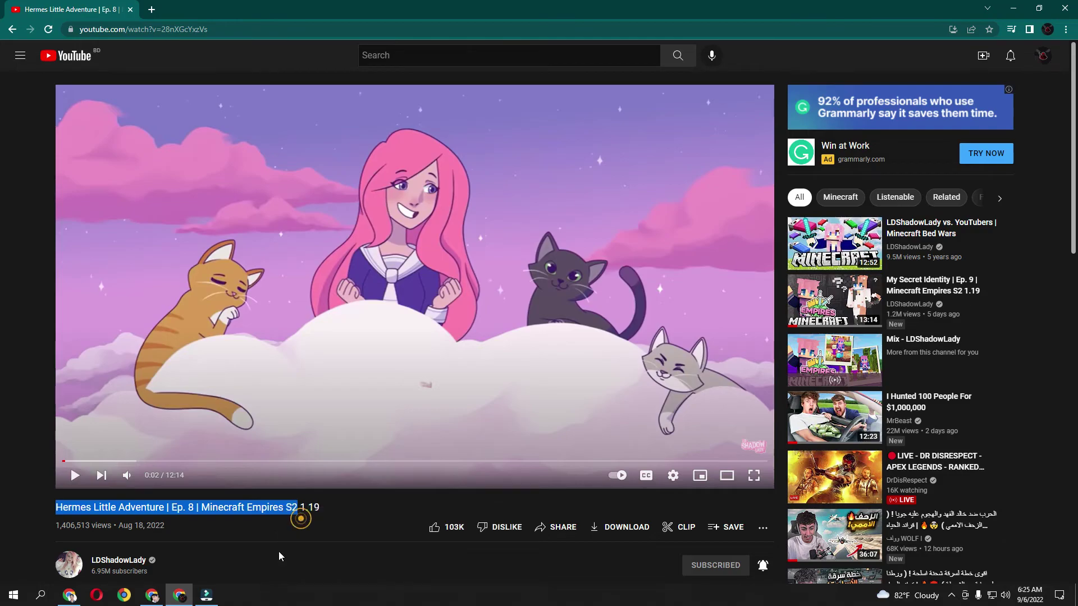
# - In Facebook Live Producer, paste the copied title as the post's title and description, add the hashtag #Minecraft, and save the post details
pyautogui.click(157, 598)
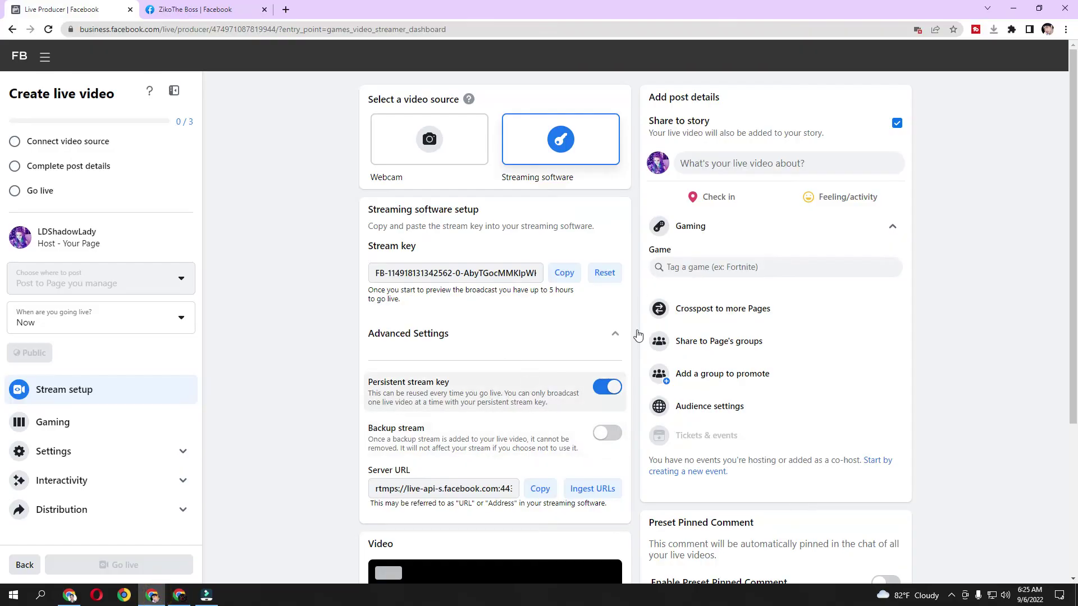
pyautogui.click(778, 164)
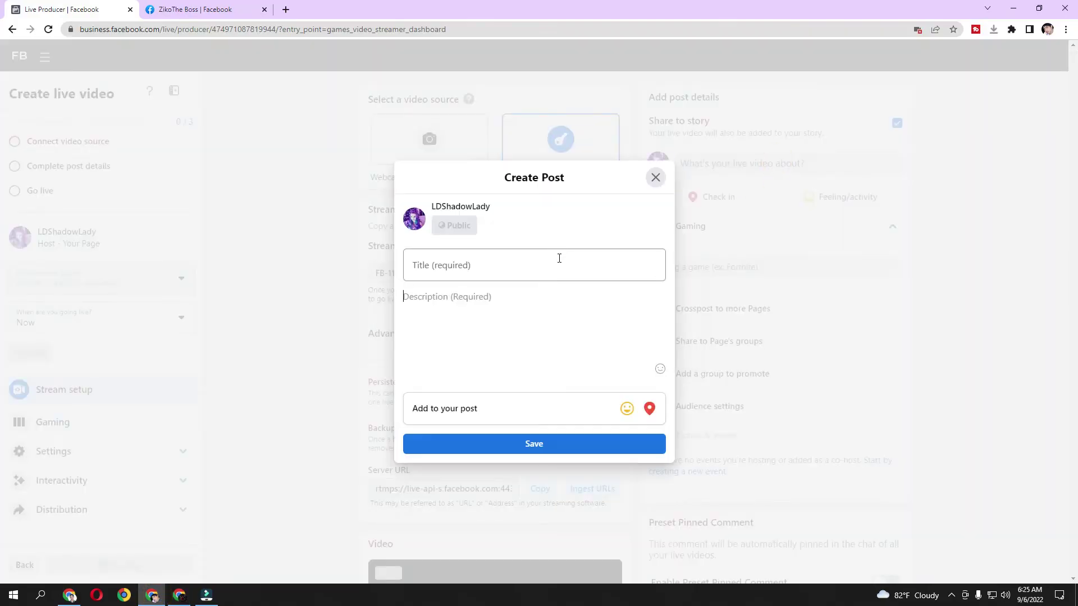
pyautogui.rightClick(558, 261)
pyautogui.click(605, 349)
pyautogui.click(605, 349)
pyautogui.rightClick(490, 297)
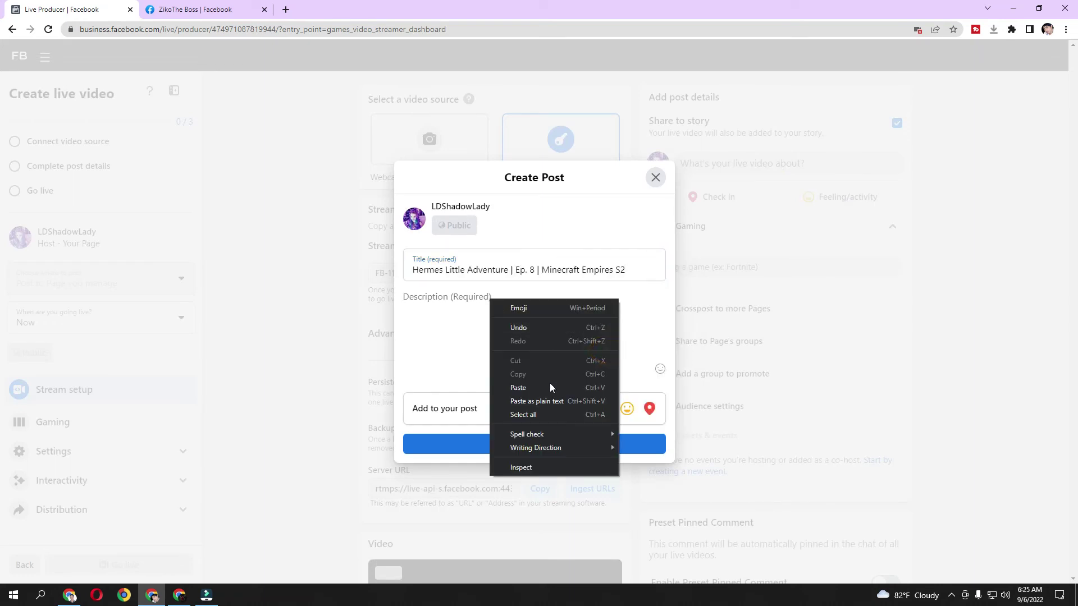
pyautogui.click(550, 384)
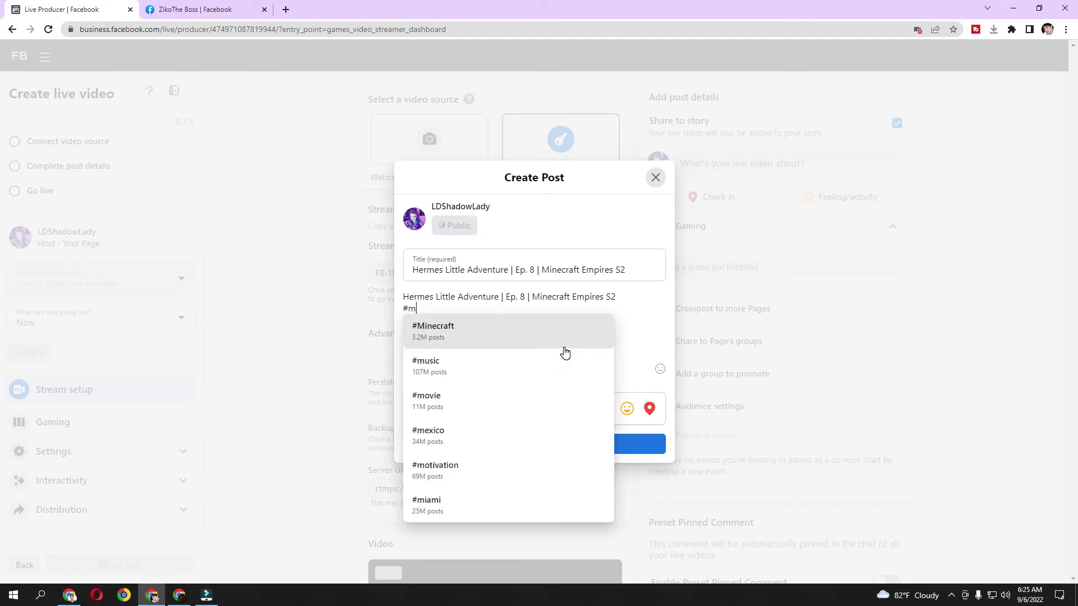
pyautogui.click(565, 339)
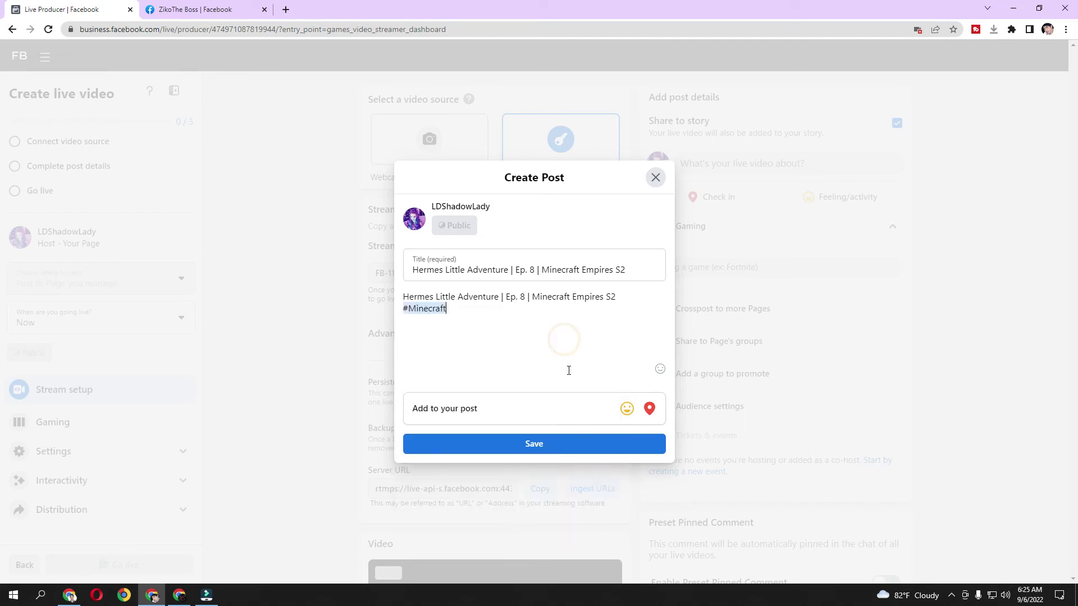
pyautogui.click(585, 444)
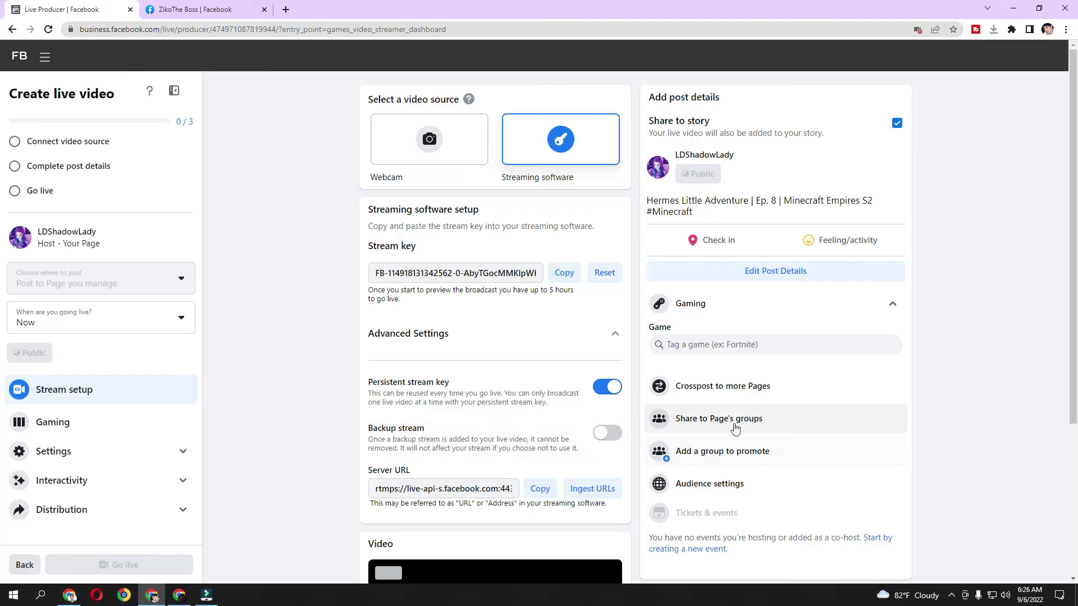
# - Share the live video to all of the Page's groups, turn on saving the groups for next time, and save
pyautogui.click(720, 420)
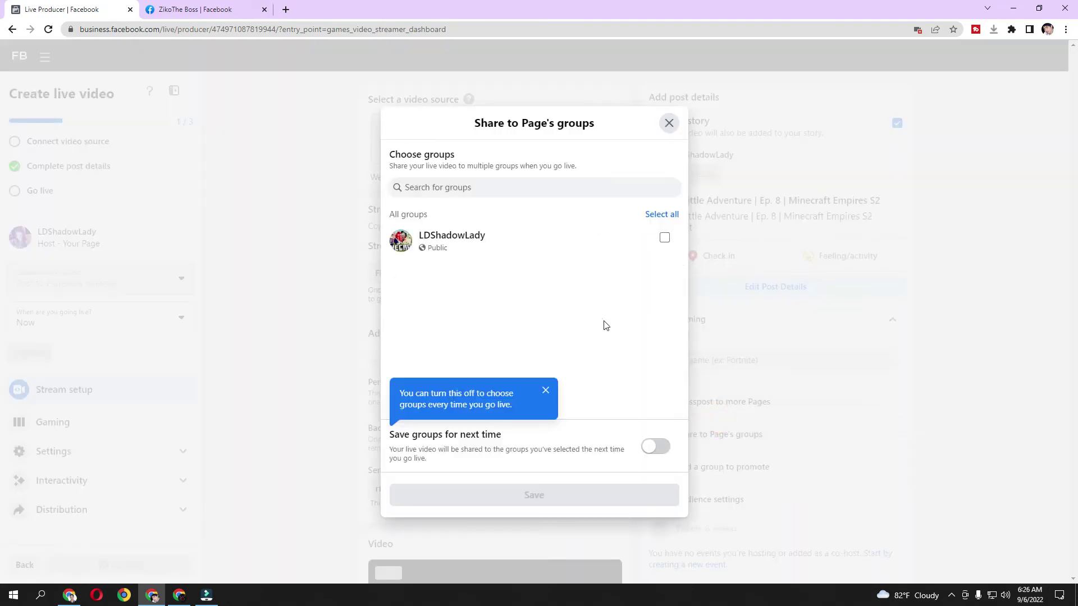
pyautogui.click(661, 216)
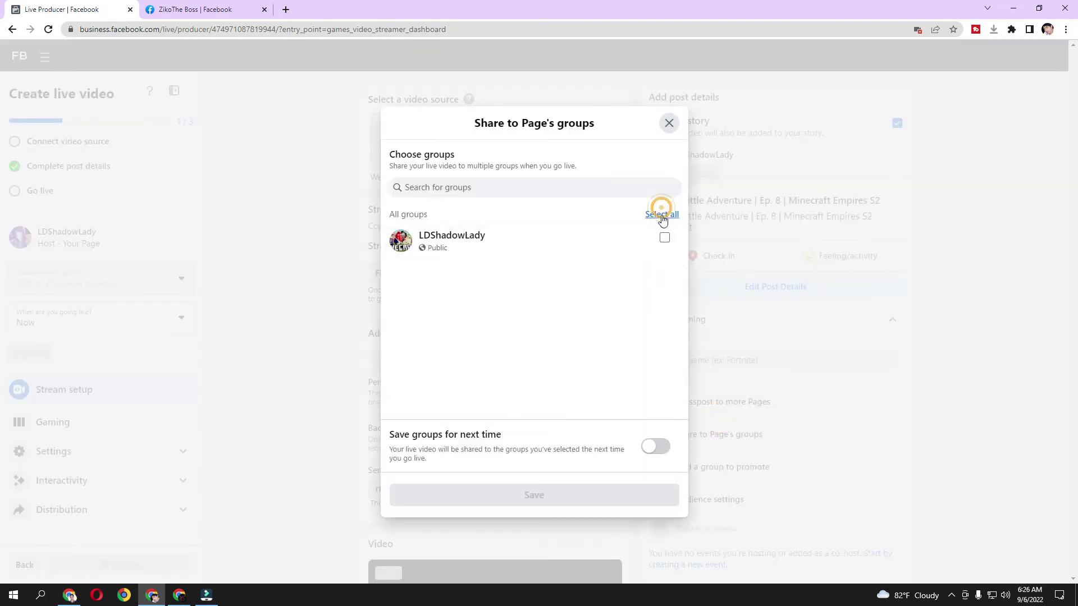
pyautogui.click(657, 448)
pyautogui.click(645, 492)
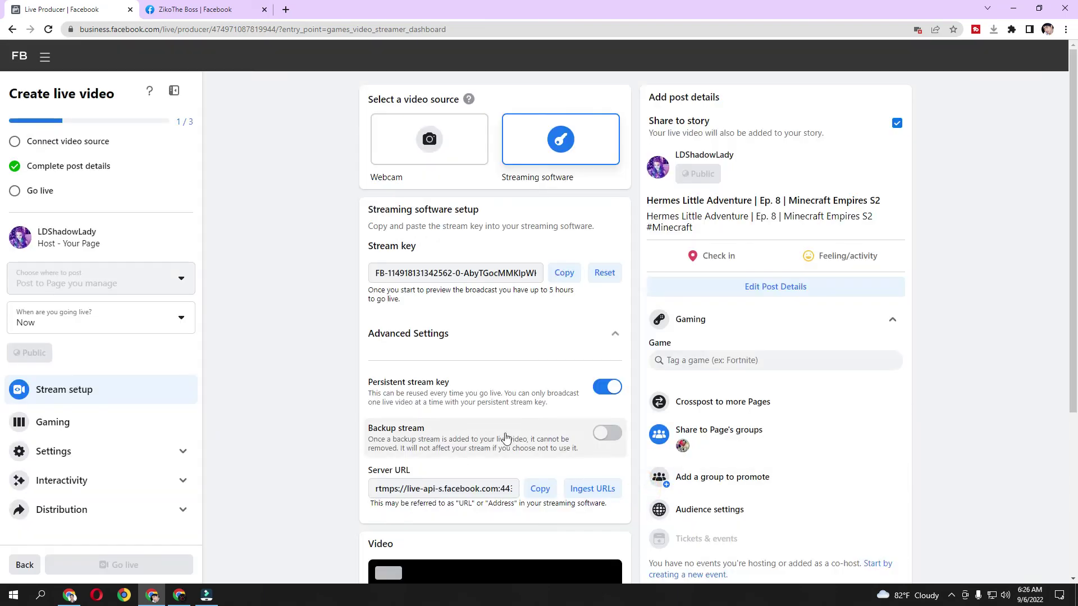
# - Switch to GoStream, start the livestream with the added destination, and return to Facebook Live Producer once it is streaming
pyautogui.click(69, 595)
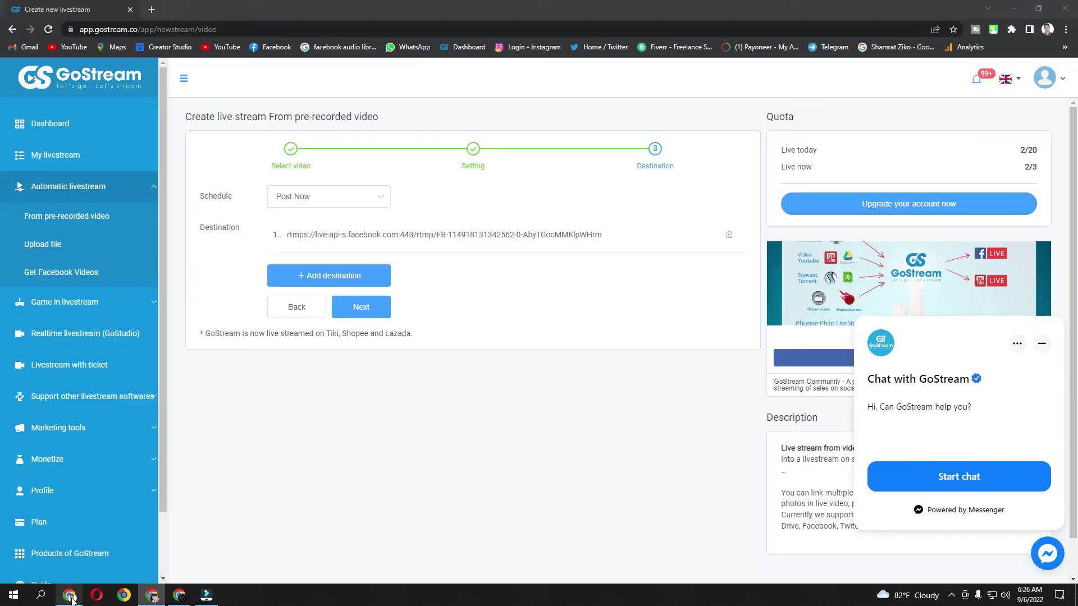
pyautogui.click(377, 308)
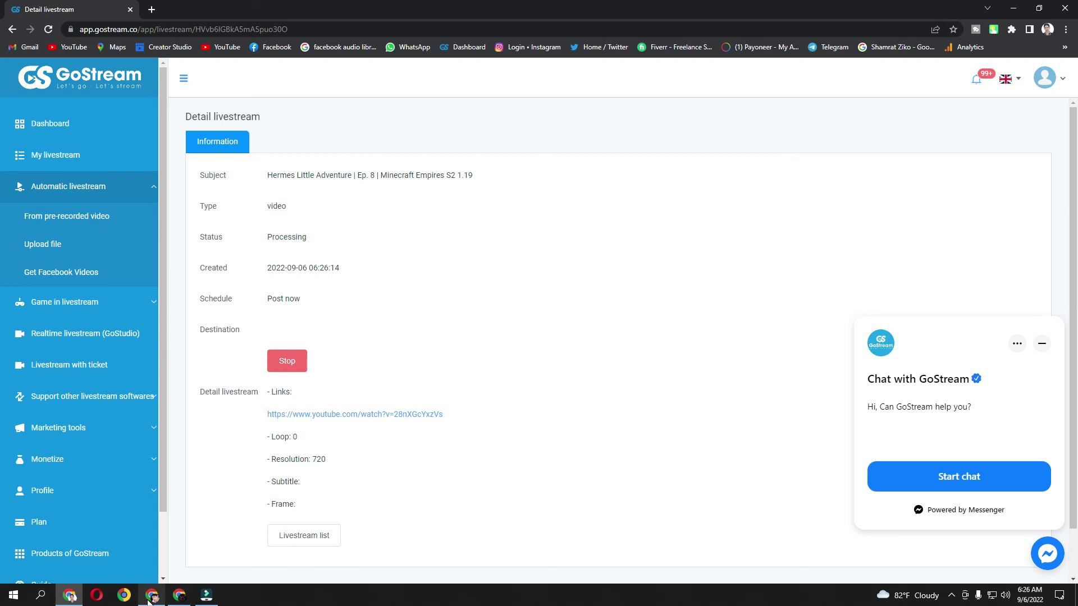
pyautogui.moveTo(152, 599)
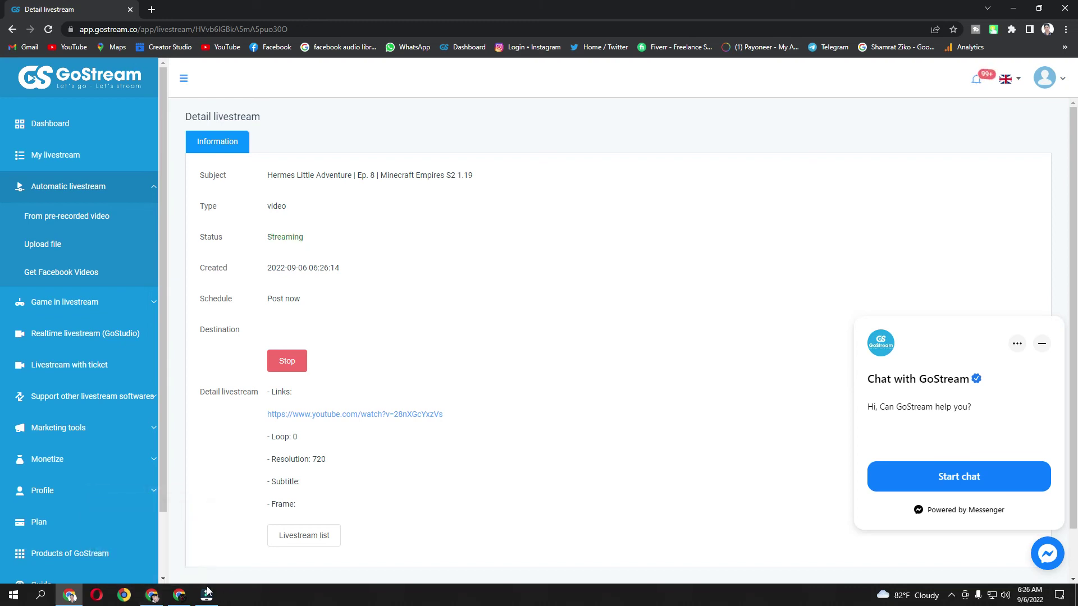
pyautogui.click(152, 597)
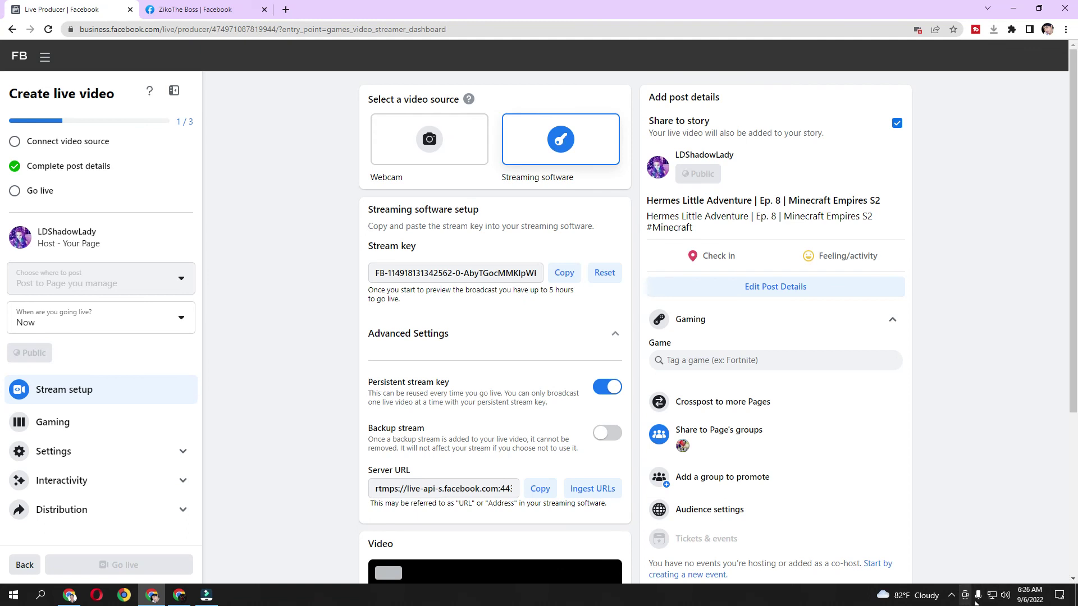
pyautogui.click(949, 596)
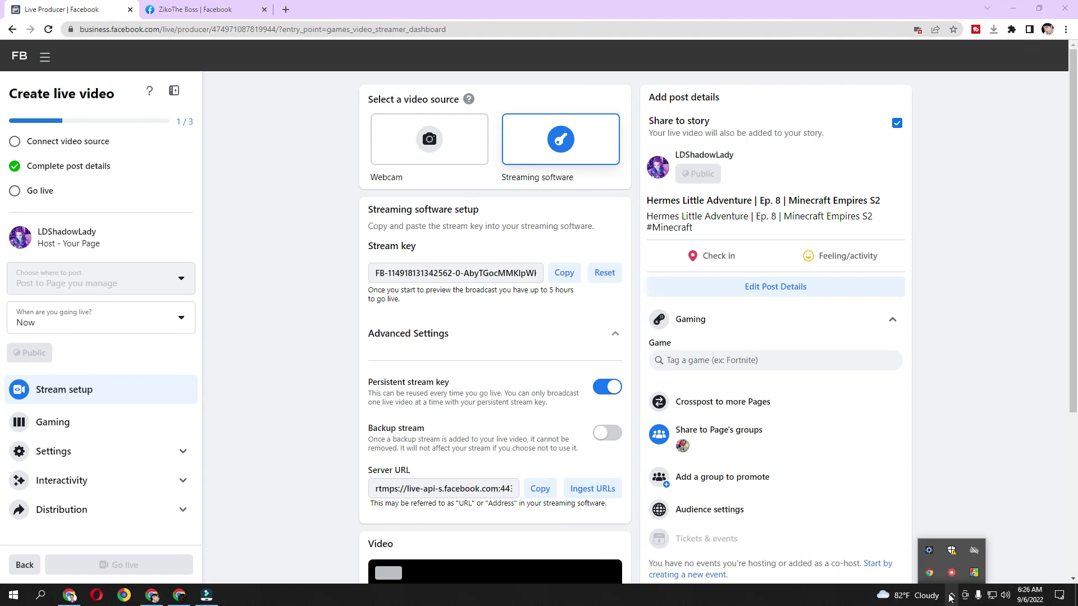